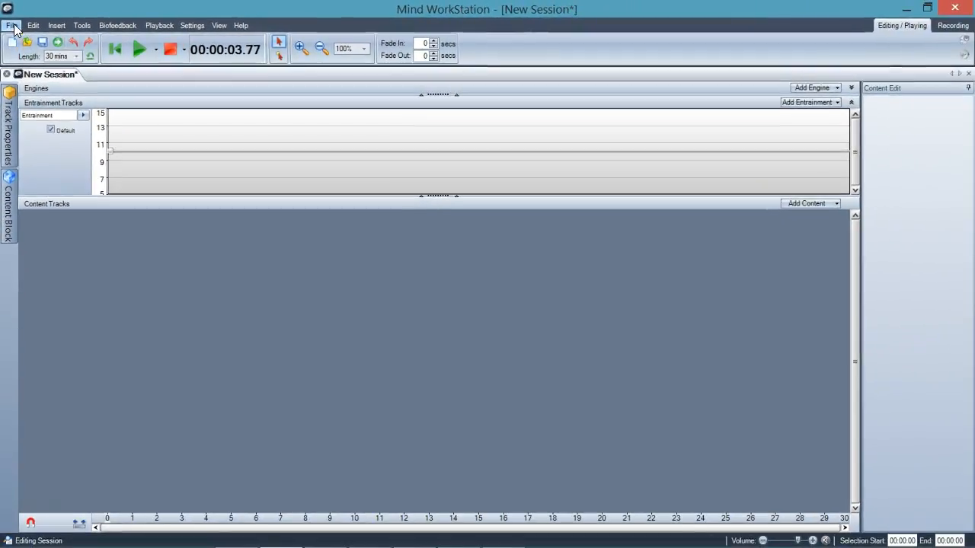
{"action": "left_click", "coordinate": [31, 67]}
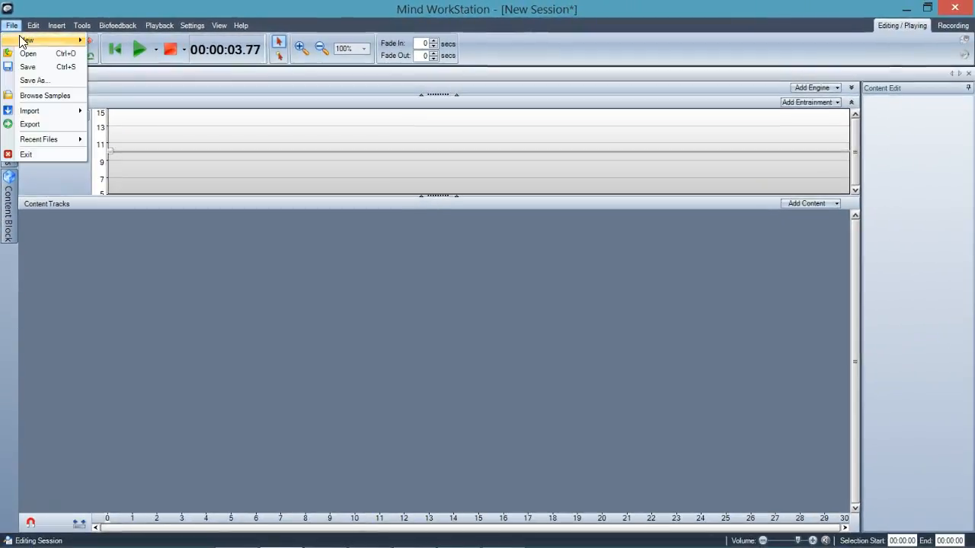
{"action": "mouse_move", "coordinate": [29, 38]}
{"action": "left_click", "coordinate": [108, 38]}
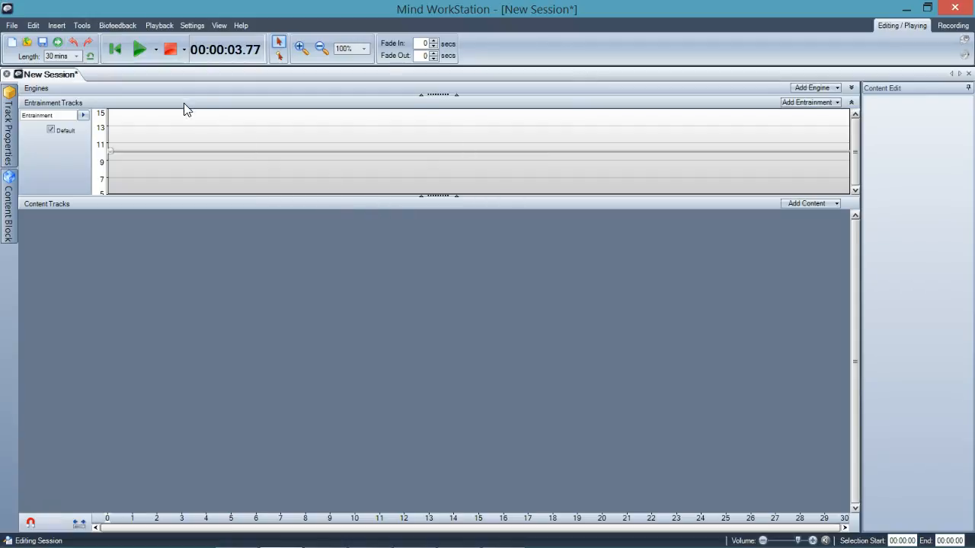
Play the session without any content tracks for a few seconds and stop playback
{"action": "left_click", "coordinate": [139, 50]}
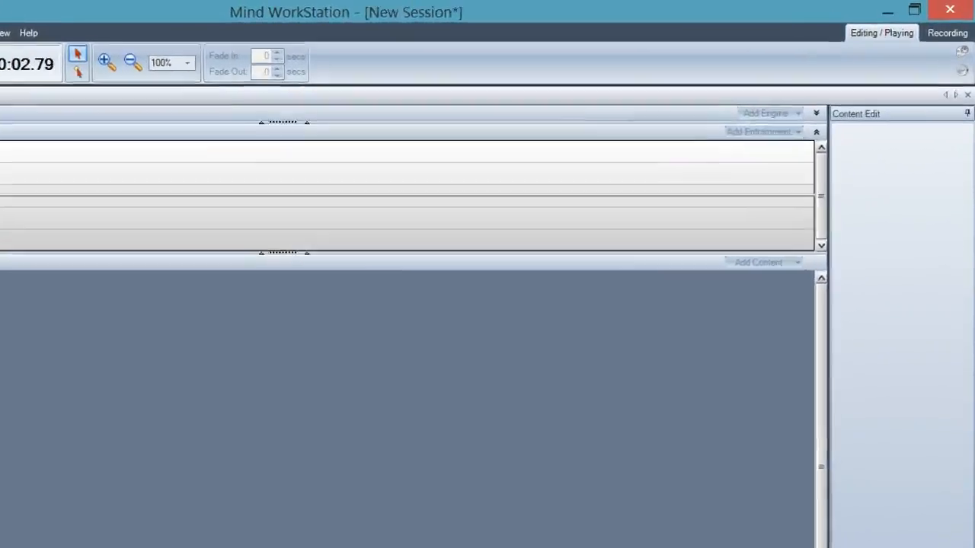
{"action": "key", "text": "space"}
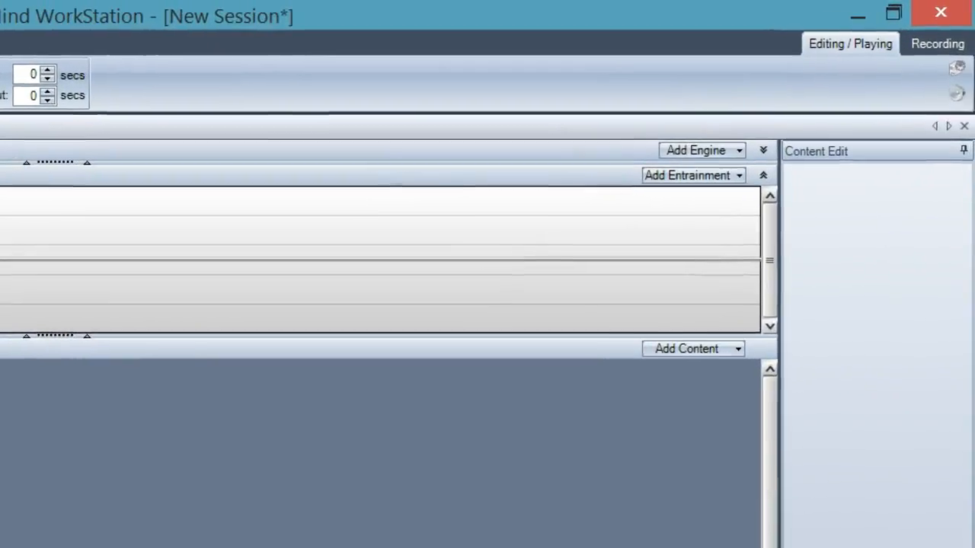
Add an Isochronic Beats tone track to the session and play it briefly from the beginning
{"action": "left_click", "coordinate": [647, 351]}
{"action": "mouse_move", "coordinate": [655, 378]}
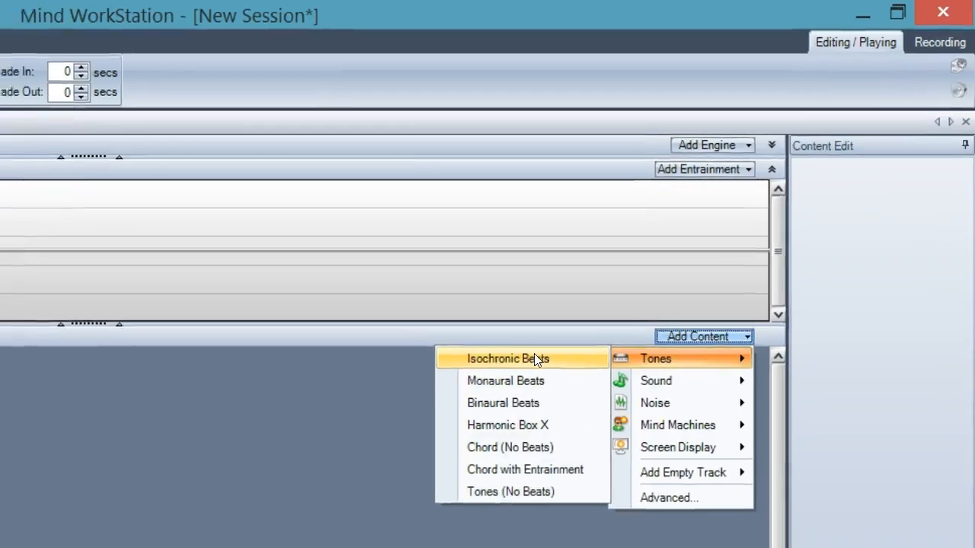
{"action": "left_click", "coordinate": [526, 372]}
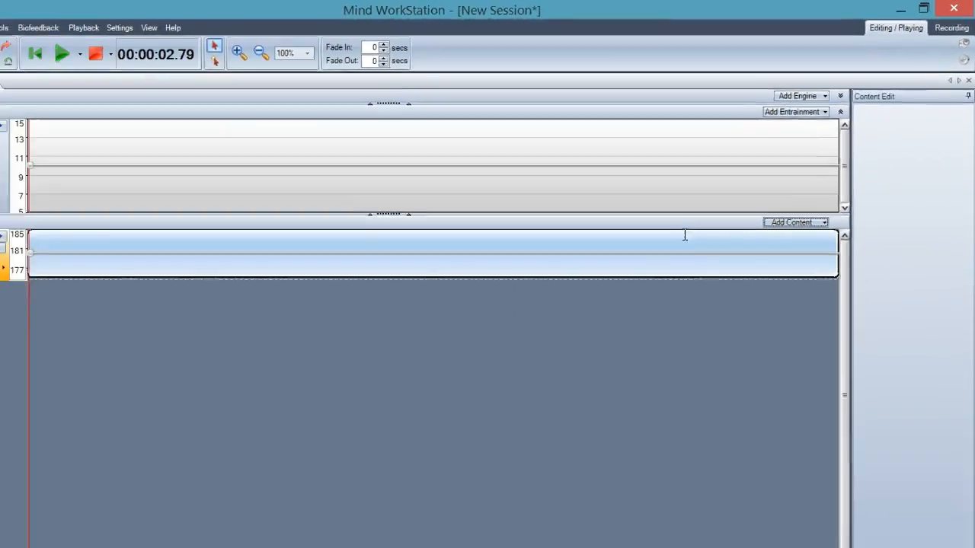
{"action": "left_click", "coordinate": [35, 55]}
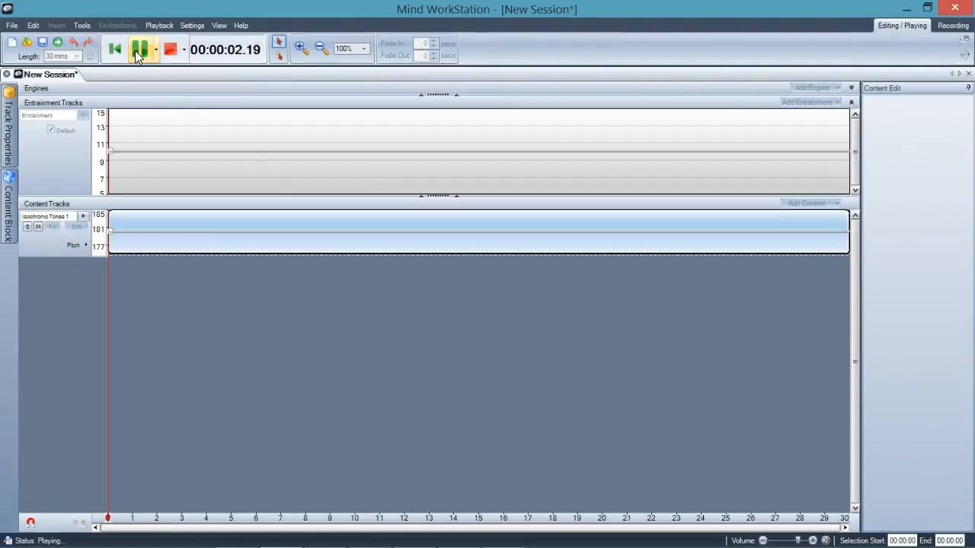
{"action": "left_click", "coordinate": [170, 50]}
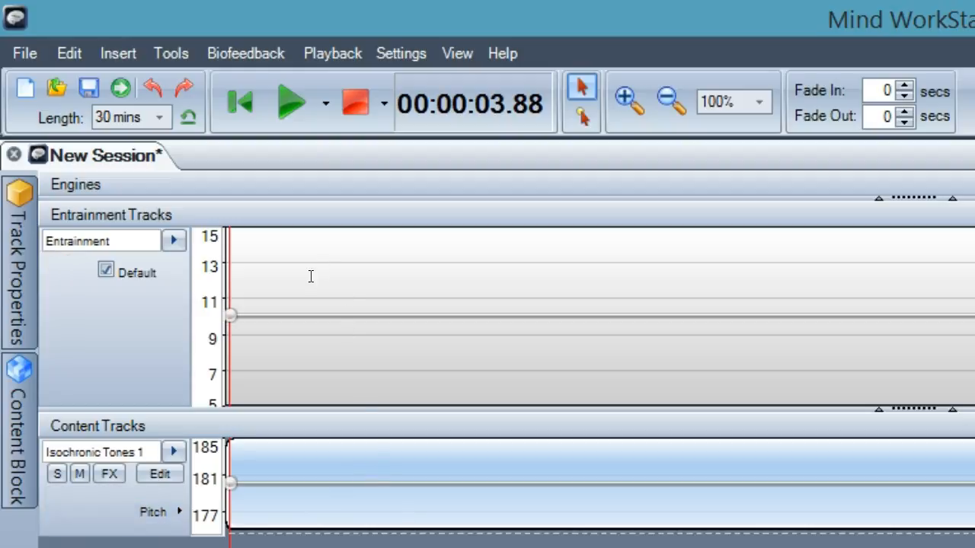
Lower the starting node of the Entrainment track to just below 9 and check the track's link to the isochronic content
{"action": "left_click", "coordinate": [268, 291]}
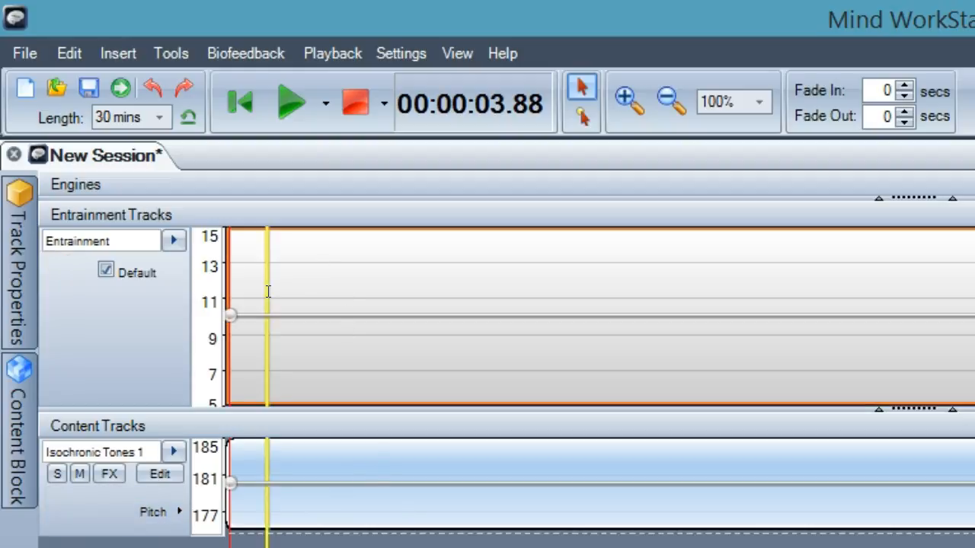
{"action": "left_click", "coordinate": [230, 318]}
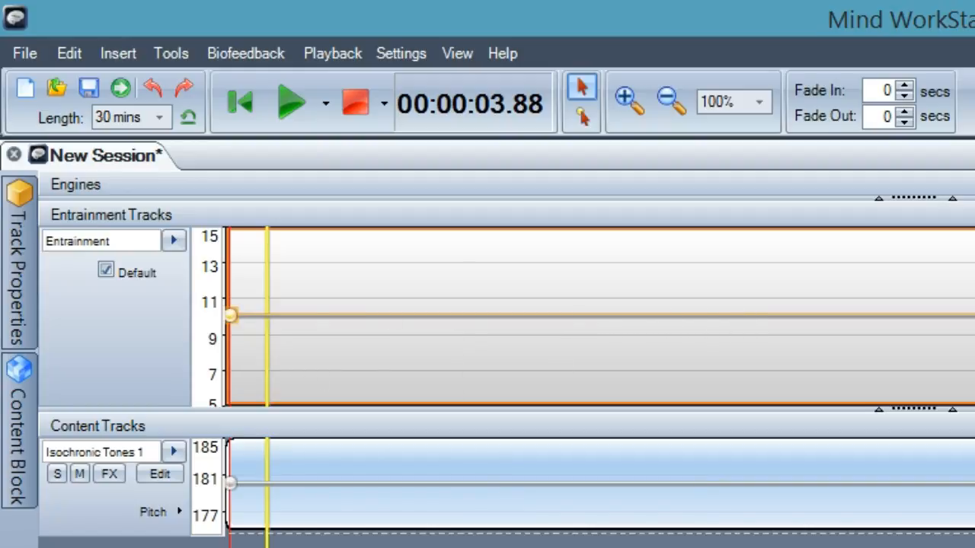
{"action": "left_click", "coordinate": [230, 319]}
{"action": "mouse_move", "coordinate": [225, 311]}
{"action": "left_mouse_down"}
{"action": "mouse_move", "coordinate": [236, 337]}
{"action": "mouse_move", "coordinate": [233, 294]}
{"action": "mouse_move", "coordinate": [232, 314]}
{"action": "left_mouse_up"}
{"action": "left_click_drag", "start_coordinate": [234, 322], "coordinate": [230, 346]}
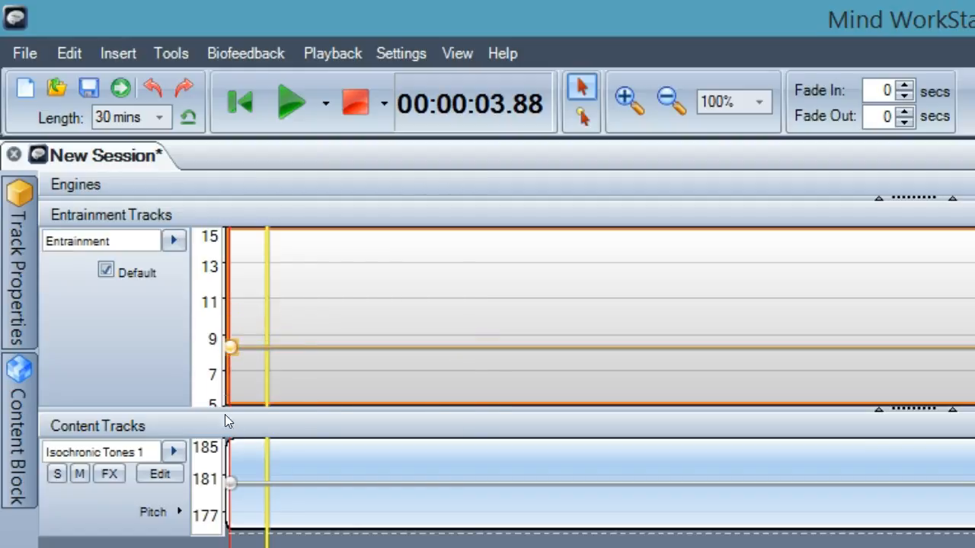
{"action": "mouse_move", "coordinate": [244, 467]}
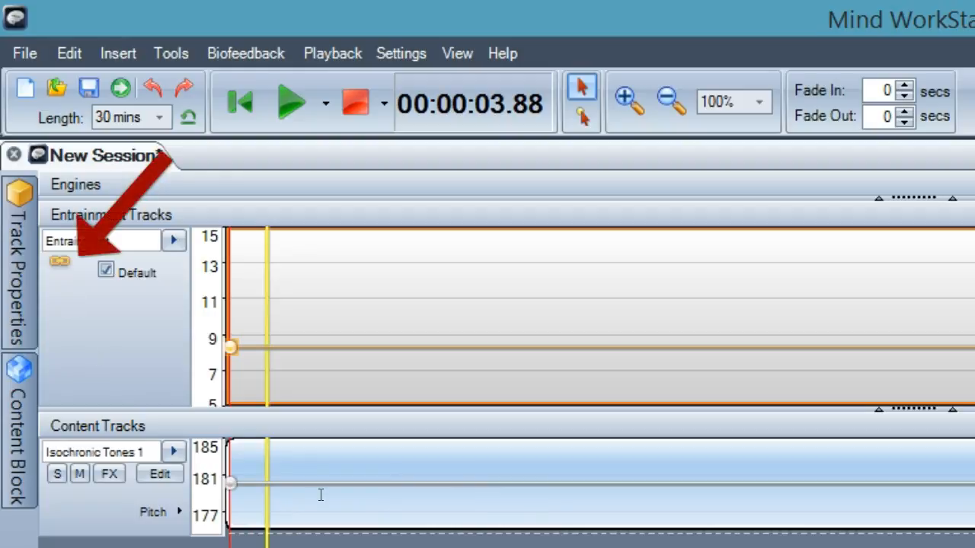
{"action": "mouse_move", "coordinate": [316, 492]}
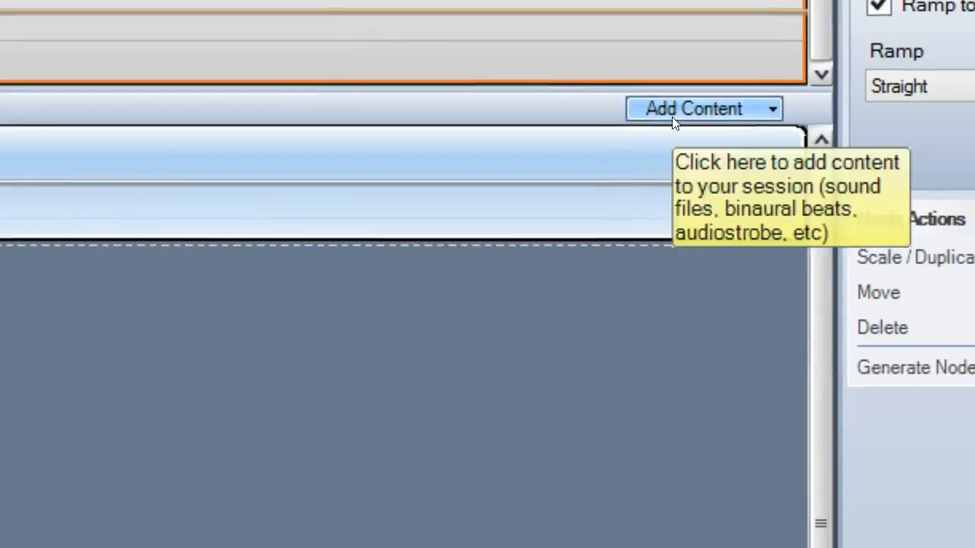
Add a Harmonic Box X tone track below the isochronic track
{"action": "left_click", "coordinate": [675, 114]}
{"action": "mouse_move", "coordinate": [670, 134]}
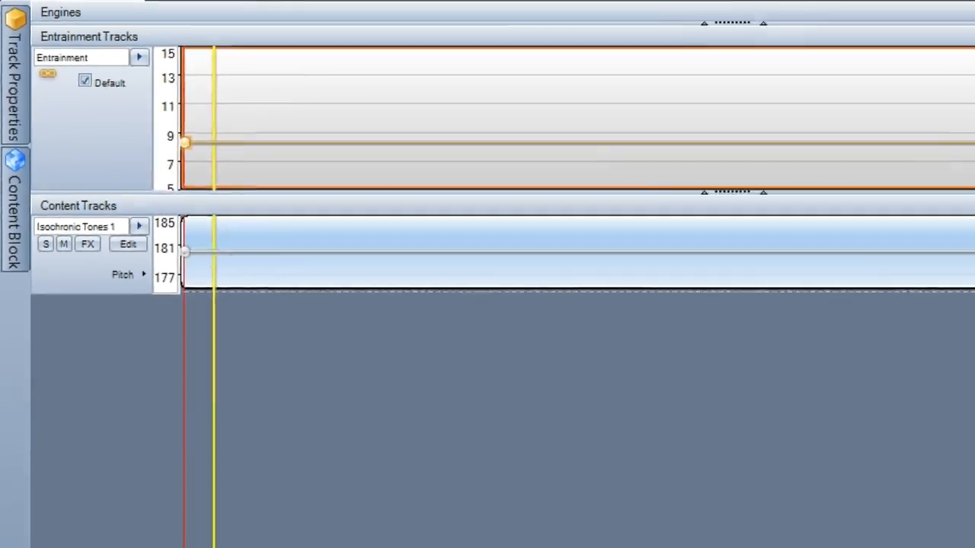
{"action": "left_click", "coordinate": [947, 144]}
{"action": "mouse_move", "coordinate": [917, 159]}
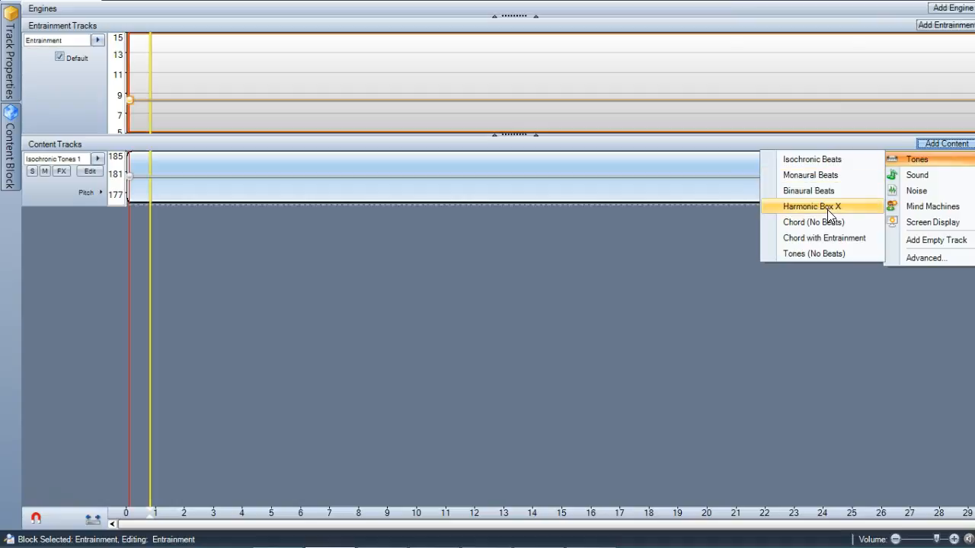
{"action": "left_click", "coordinate": [827, 206]}
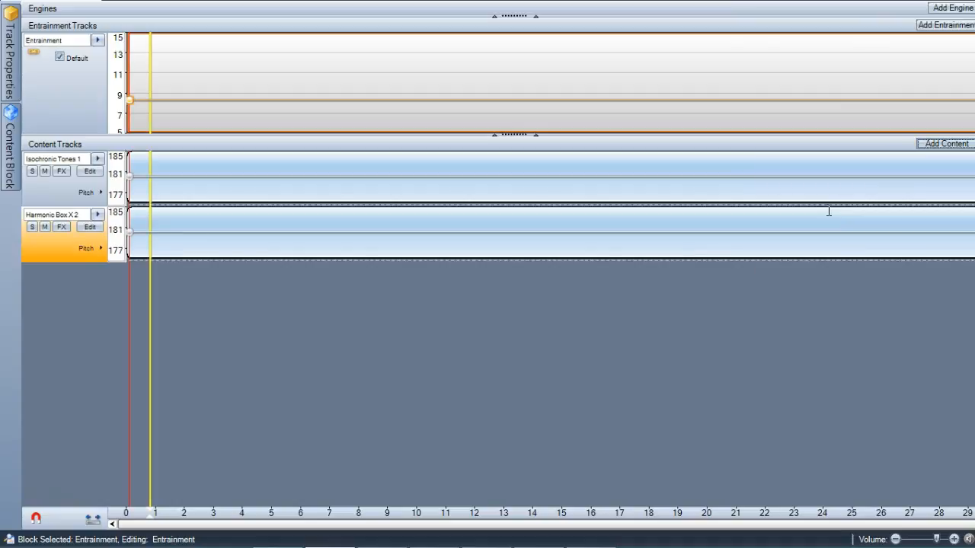
Mute the Isochronic Tones 1 track and play the session briefly to hear only the Harmonic Box X track
{"action": "left_click", "coordinate": [45, 171]}
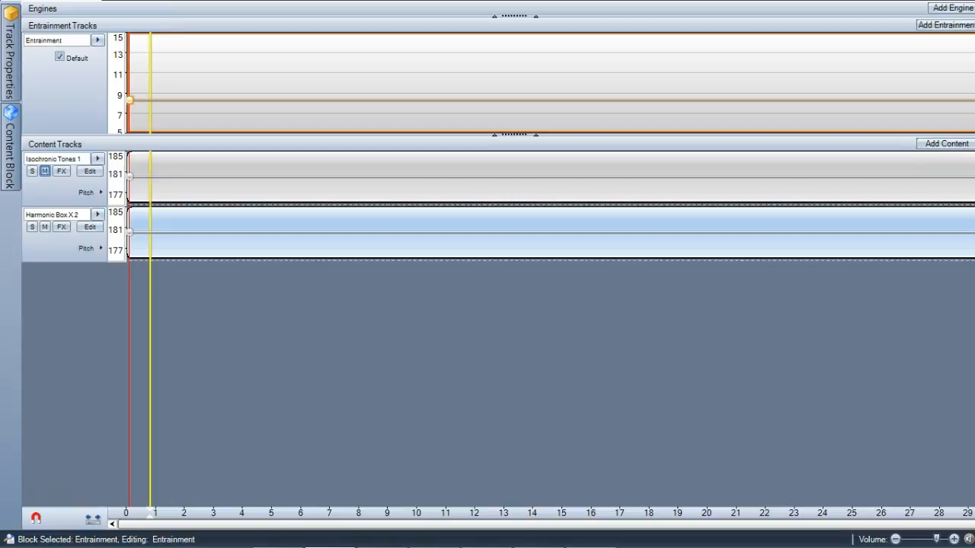
{"action": "key", "text": "space"}
{"action": "key", "text": "space"}
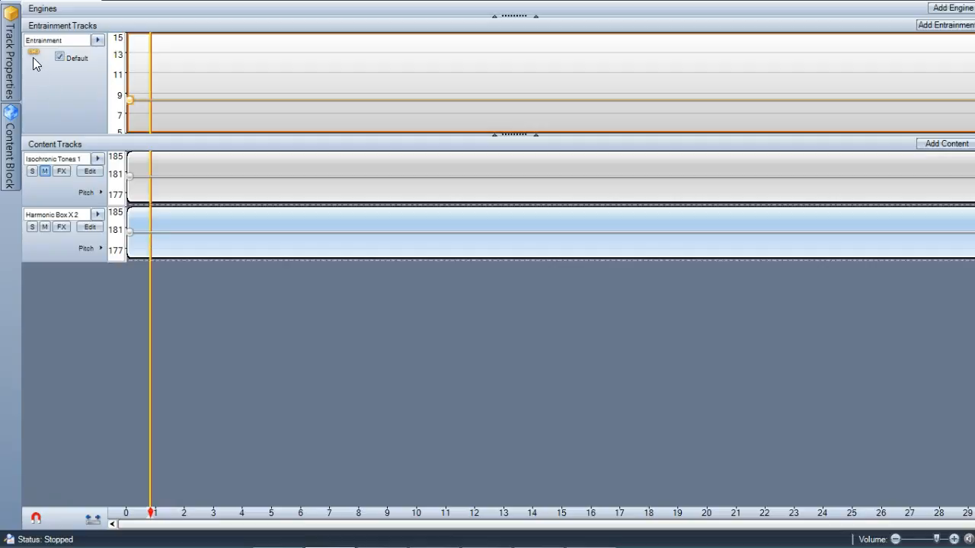
Examine the track properties of the isochronic and Harmonic Box X tracks to see which entrainment controller each one uses
{"action": "left_click", "coordinate": [173, 186]}
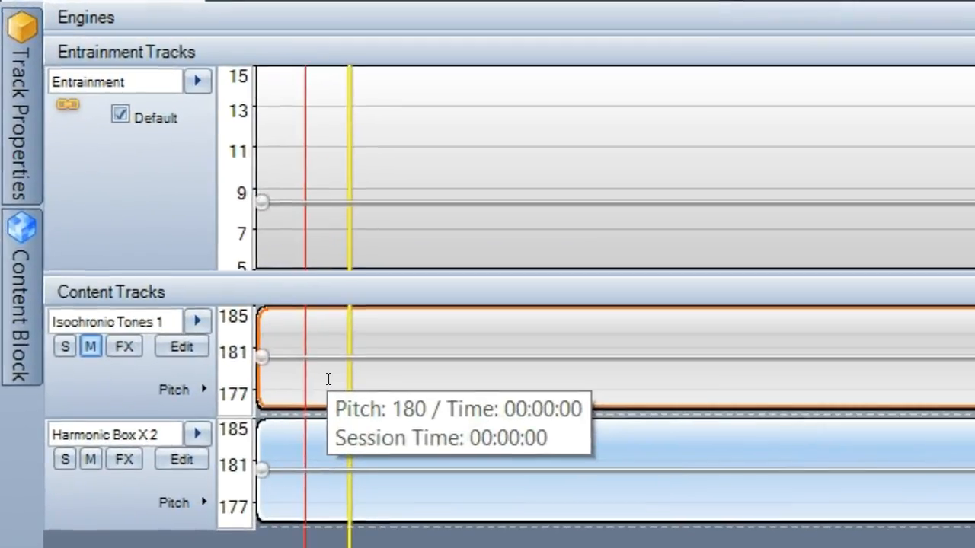
{"action": "mouse_move", "coordinate": [30, 139]}
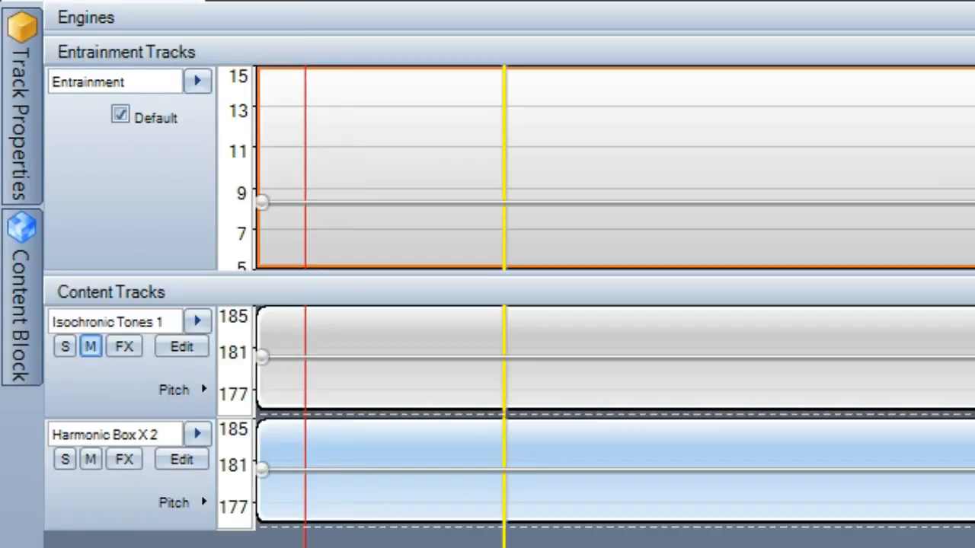
{"action": "mouse_move", "coordinate": [23, 119]}
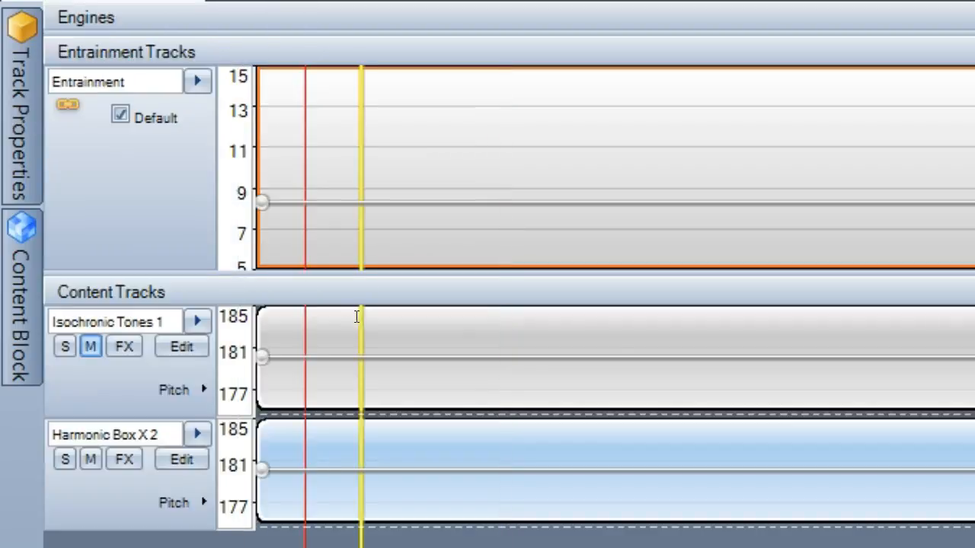
{"action": "left_click", "coordinate": [354, 324]}
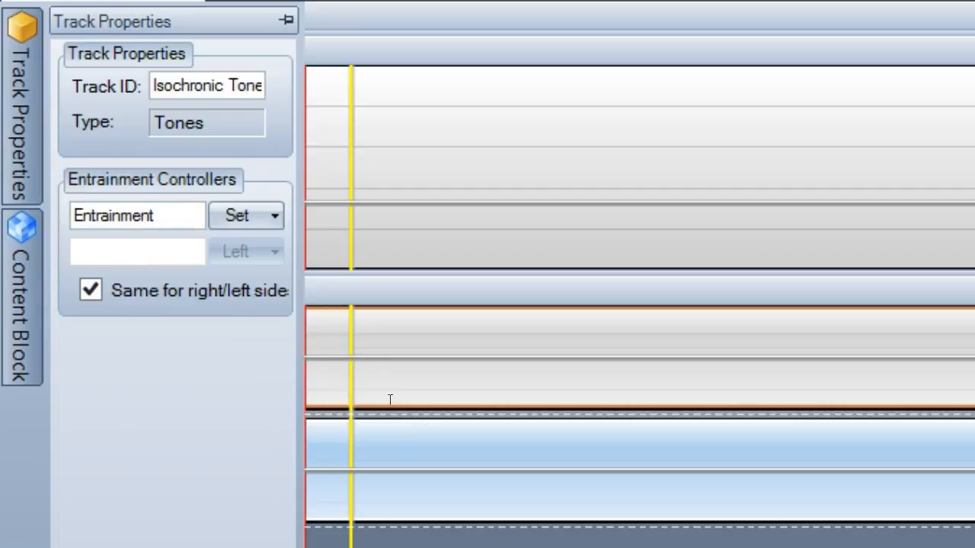
{"action": "left_click", "coordinate": [356, 431]}
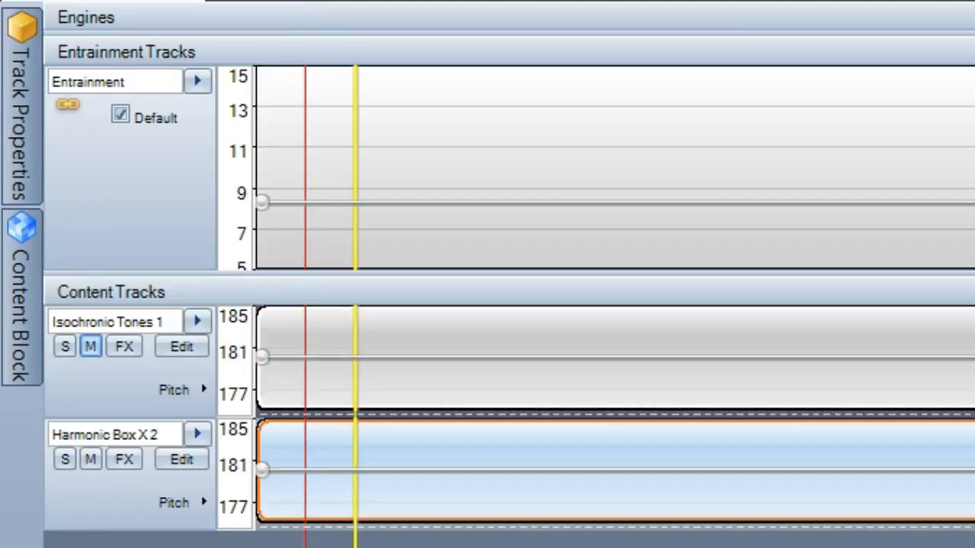
{"action": "mouse_move", "coordinate": [11, 156]}
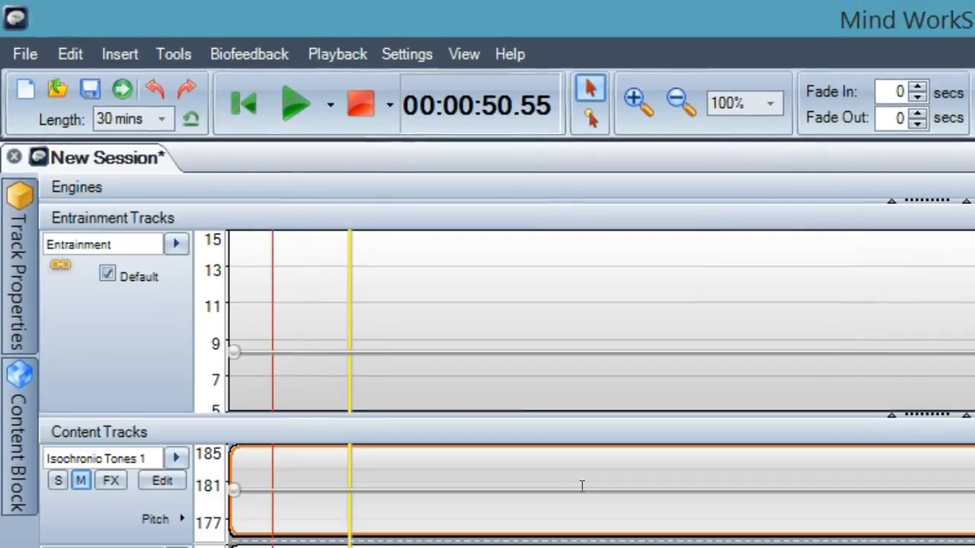
Delete the Isochronic Tones 1 and Harmonic Box X 2 tracks from the session
{"action": "right_click", "coordinate": [429, 501]}
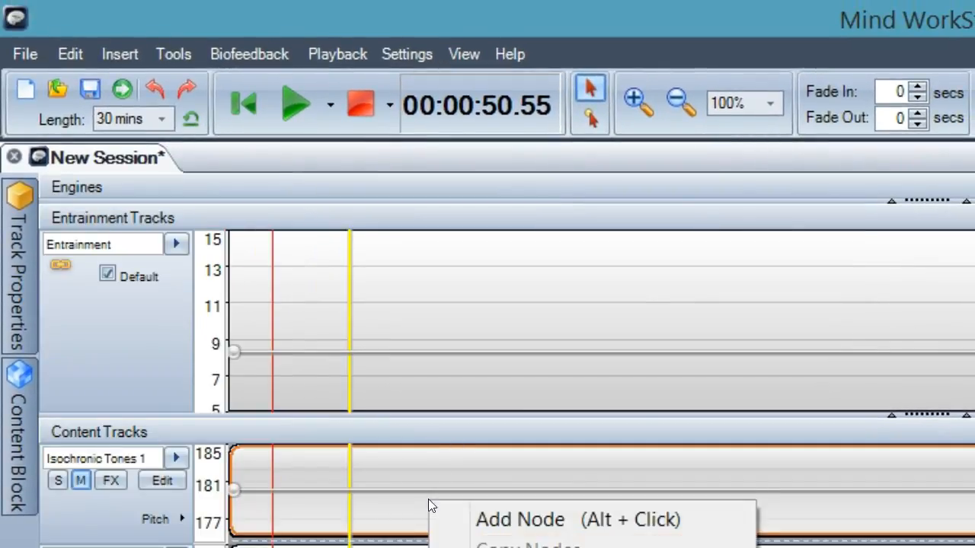
{"action": "left_click", "coordinate": [545, 547]}
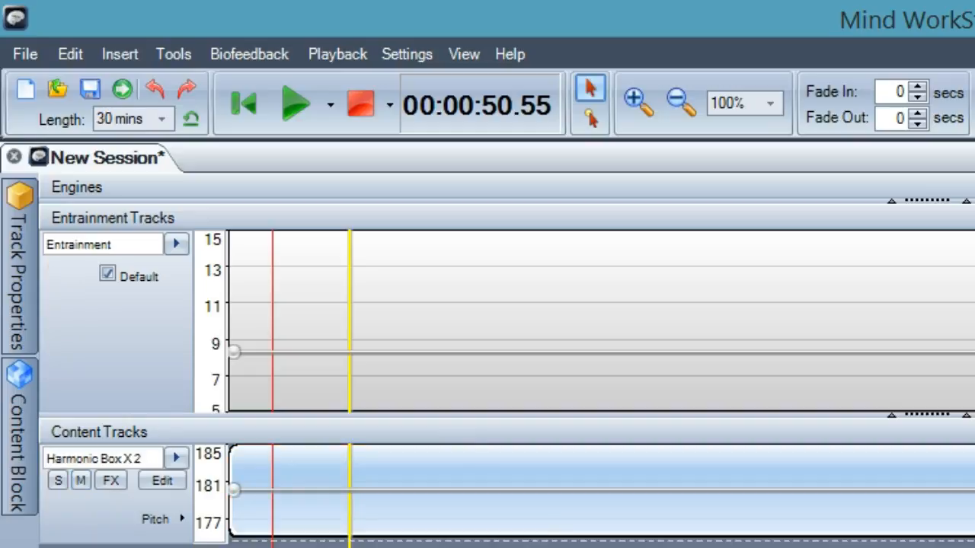
{"action": "left_click", "coordinate": [557, 524]}
{"action": "right_click", "coordinate": [557, 526]}
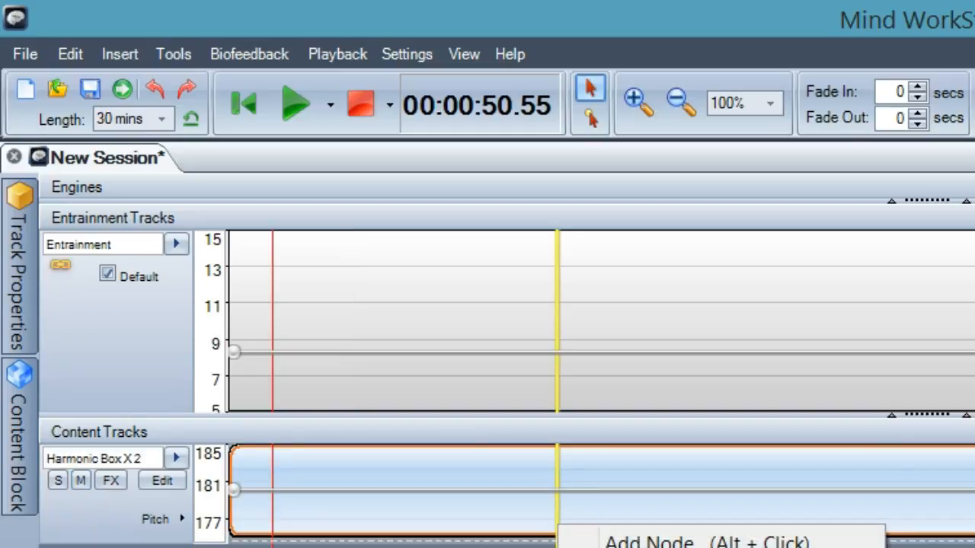
{"action": "left_click", "coordinate": [661, 547]}
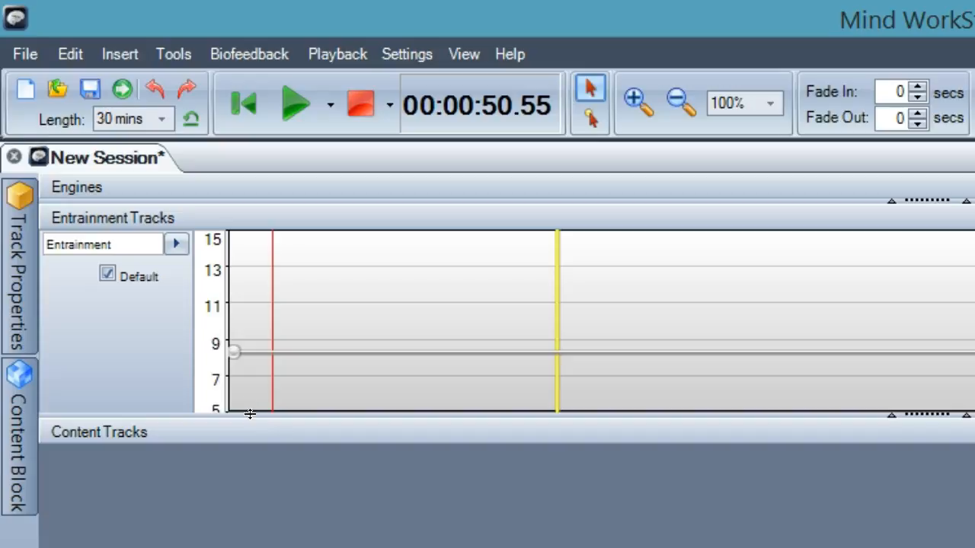
Add two nodes at frequency 8 on the Entrainment track, one at about 4:36 and another well beyond it
{"action": "left_click", "coordinate": [588, 118]}
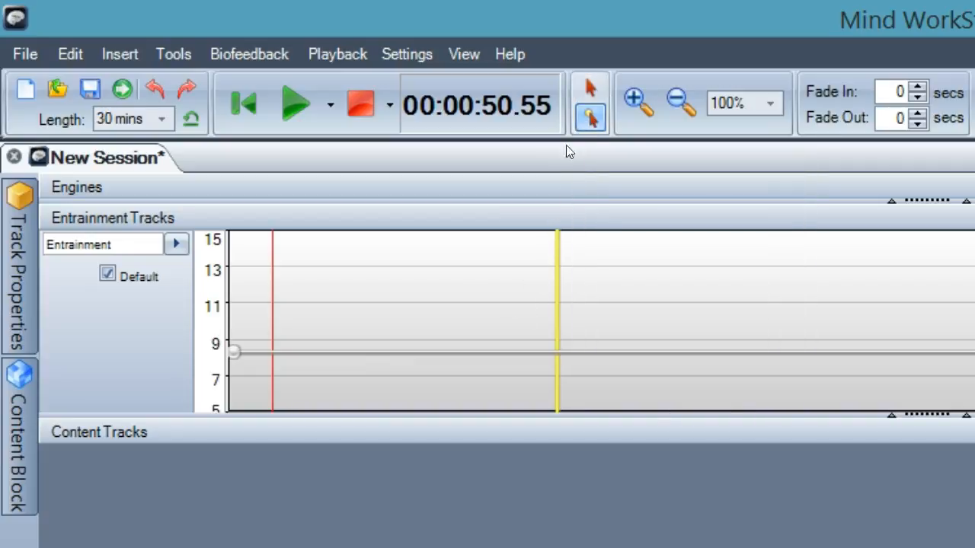
{"action": "left_click", "coordinate": [469, 356]}
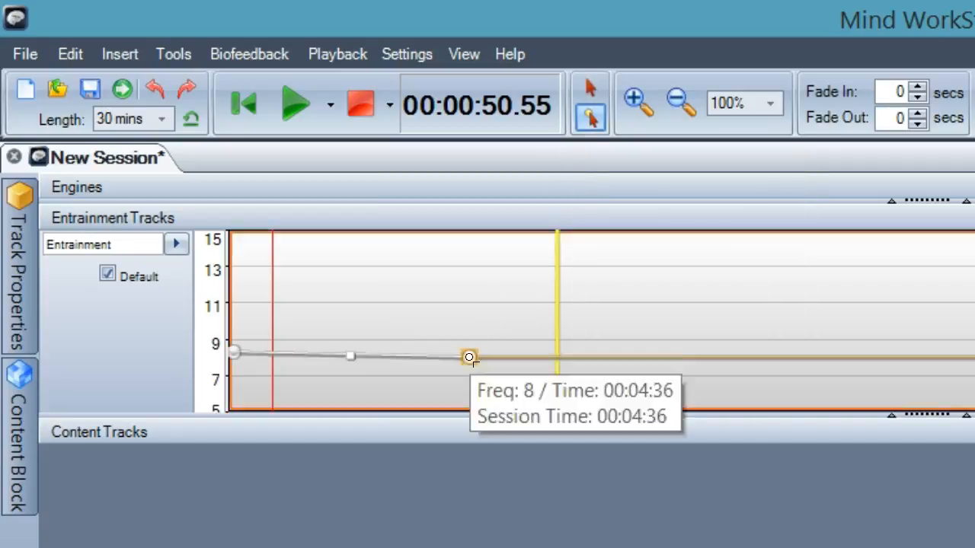
{"action": "left_click", "coordinate": [930, 356]}
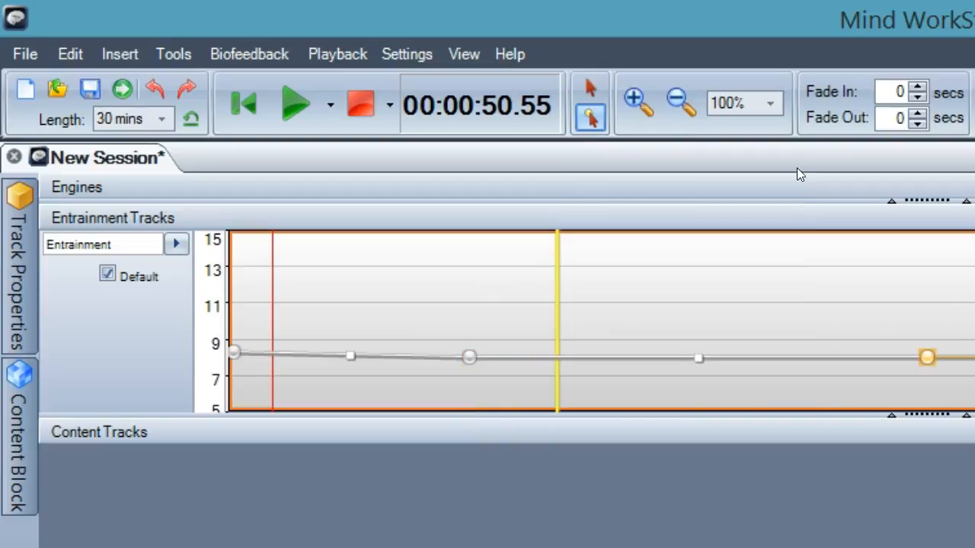
Raise the first added entrainment node to between 11 and 13, and move the second to frequency 8.5 at about 9.7 minutes
{"action": "left_click", "coordinate": [590, 87]}
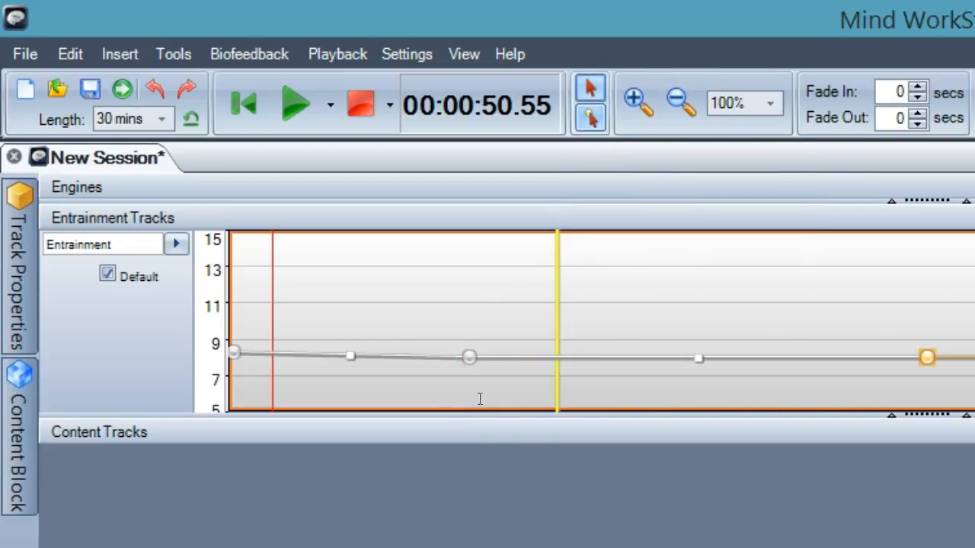
{"action": "left_click_drag", "start_coordinate": [454, 289], "coordinate": [454, 280]}
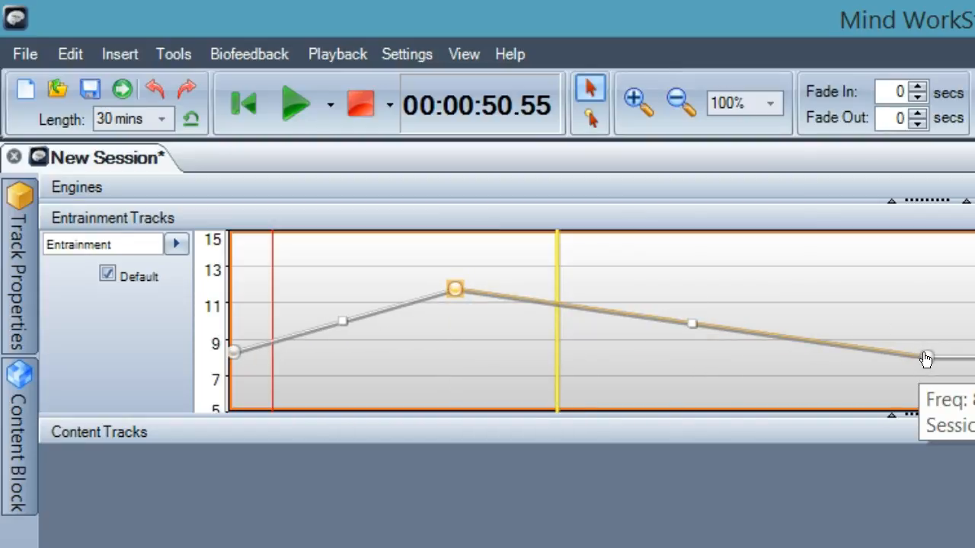
{"action": "left_click_drag", "start_coordinate": [927, 357], "coordinate": [734, 345]}
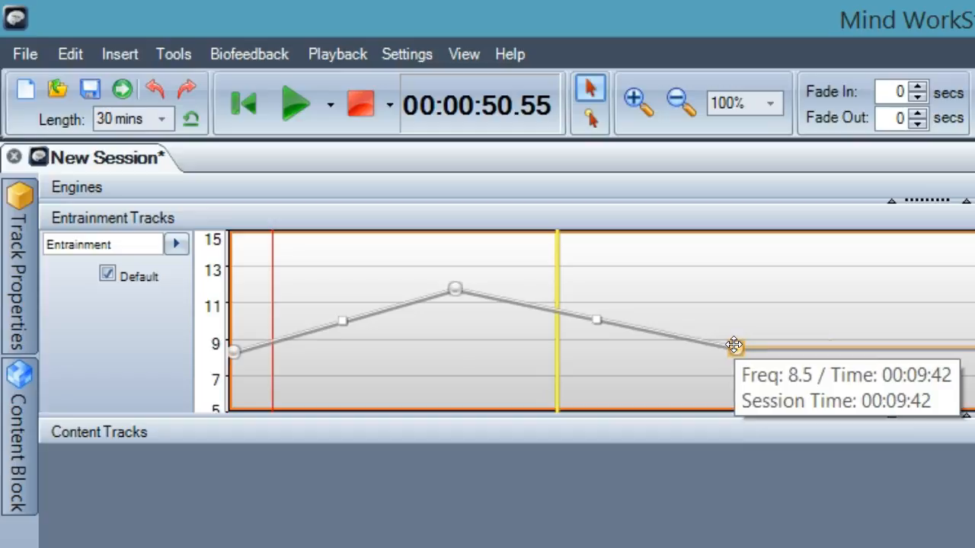
{"action": "left_click_drag", "start_coordinate": [733, 345], "coordinate": [735, 348]}
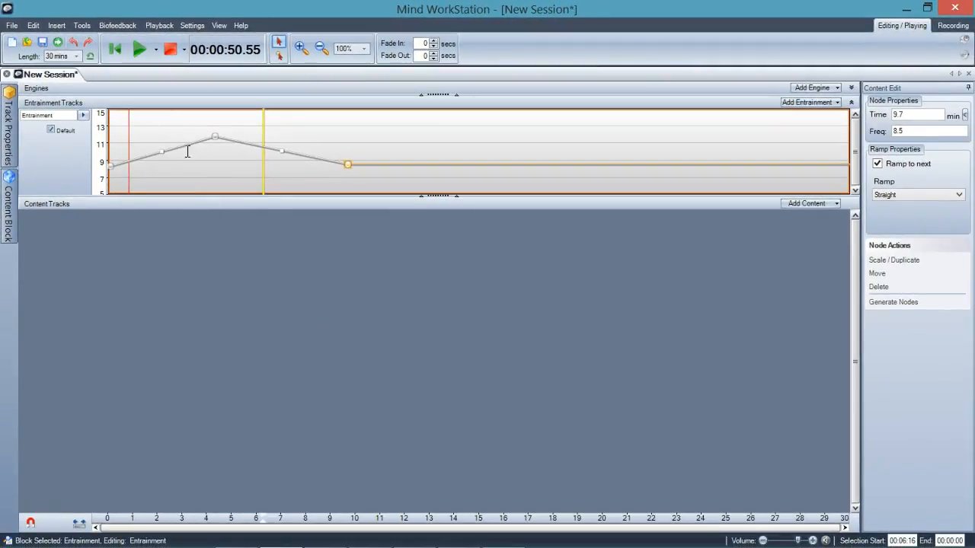
Enlarge the entrainment tracks area and examine the nodes, including the last node's time and frequency properties
{"action": "left_click_drag", "start_coordinate": [432, 196], "coordinate": [450, 412]}
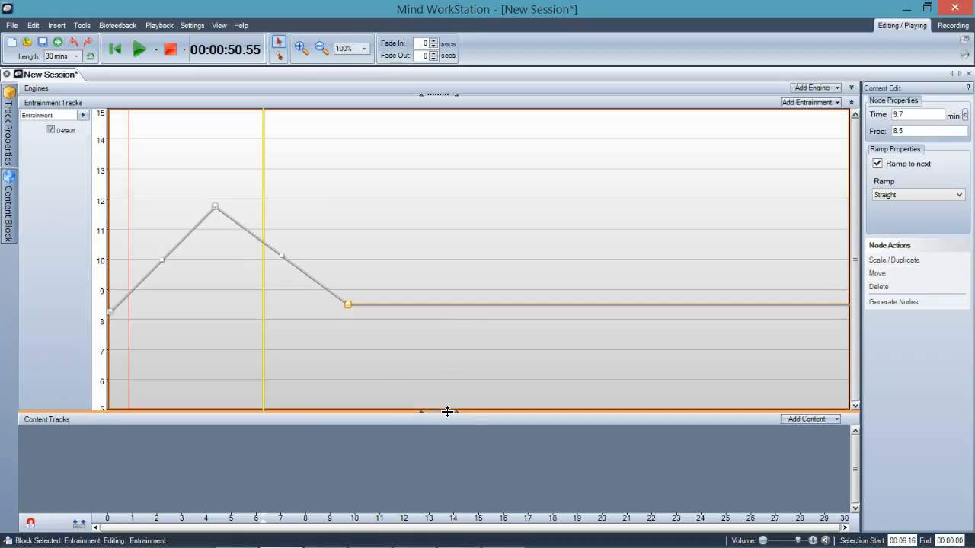
{"action": "left_click_drag", "start_coordinate": [446, 495], "coordinate": [450, 517]}
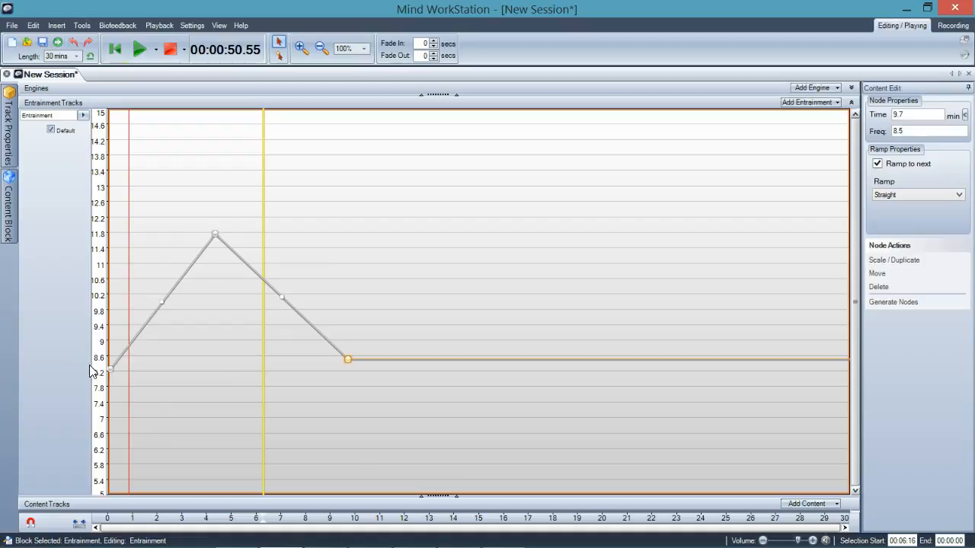
{"action": "mouse_move", "coordinate": [111, 375]}
{"action": "mouse_move", "coordinate": [215, 242]}
{"action": "mouse_move", "coordinate": [346, 361]}
{"action": "left_click", "coordinate": [908, 113]}
{"action": "left_click", "coordinate": [907, 133]}
{"action": "double_click", "coordinate": [907, 132]}
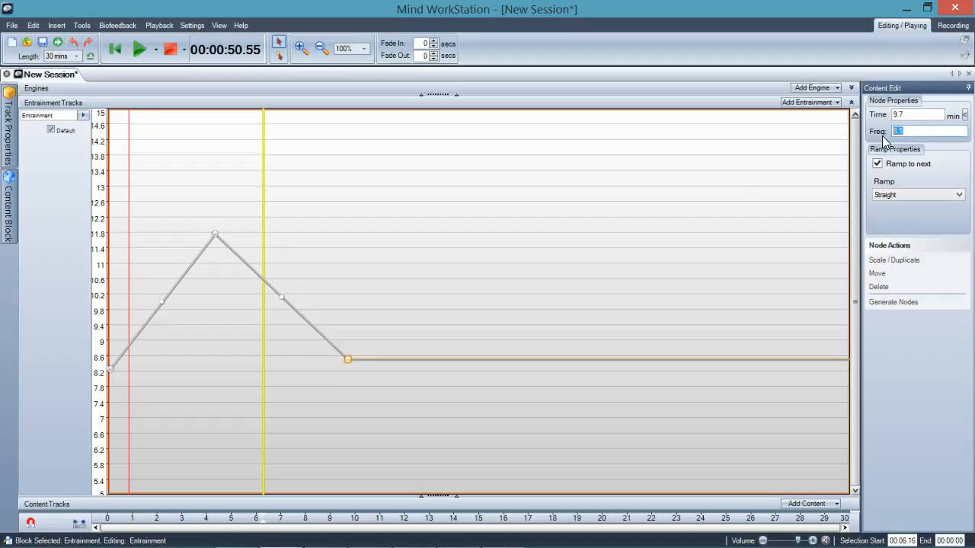
Move the last entrainment node to about 12.8 minutes at frequency 9.5, and briefly play the session from 11:40 without content tracks
{"action": "left_click_drag", "start_coordinate": [348, 359], "coordinate": [423, 321]}
{"action": "left_click", "coordinate": [397, 415]}
{"action": "left_click_drag", "start_coordinate": [442, 495], "coordinate": [454, 200]}
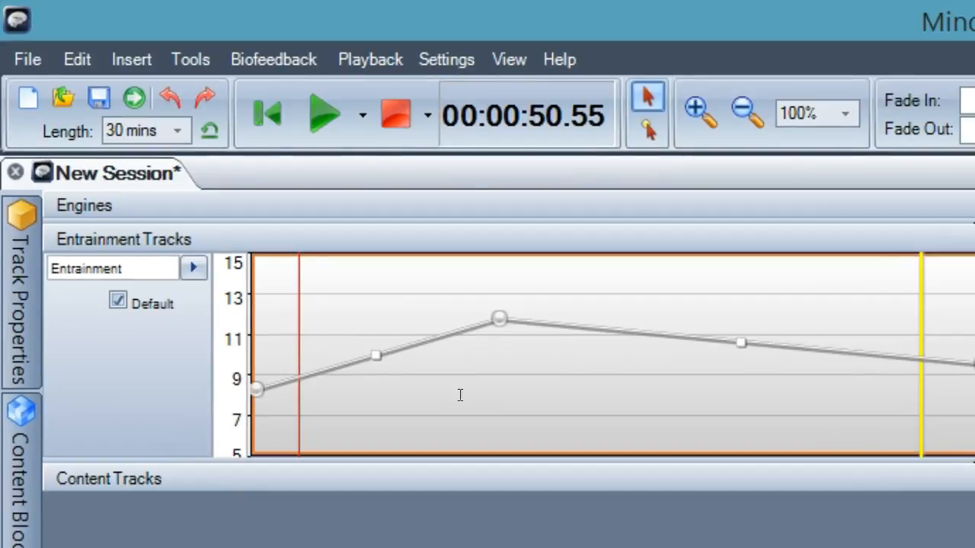
{"action": "left_click", "coordinate": [328, 124]}
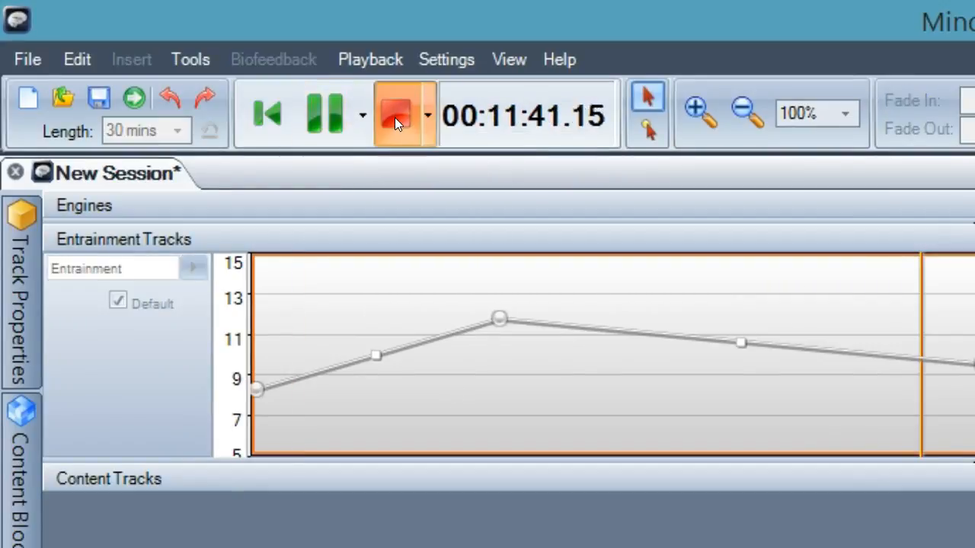
{"action": "left_click", "coordinate": [394, 117]}
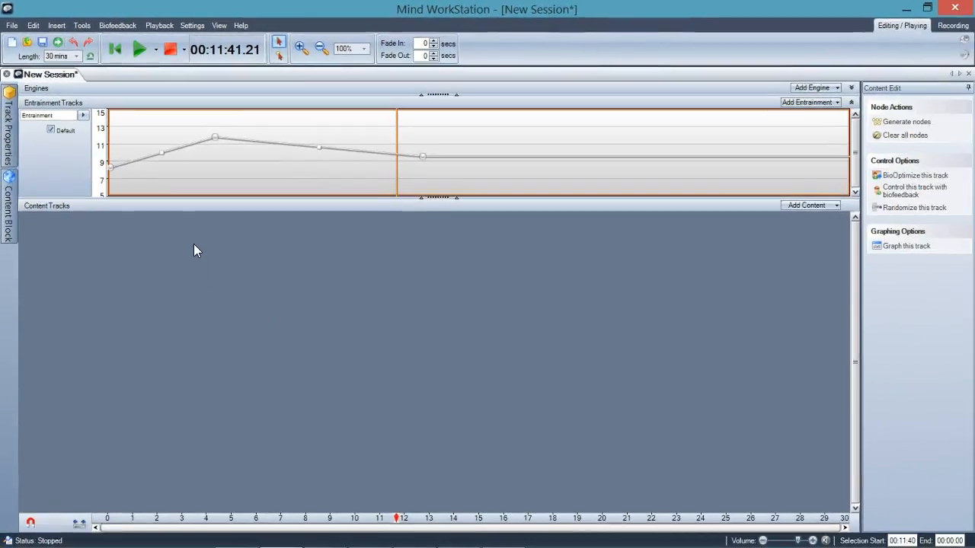
Replace the existing entrainment track with the SMR (Sensory Motor Rhythm) preset
{"action": "left_click", "coordinate": [825, 104]}
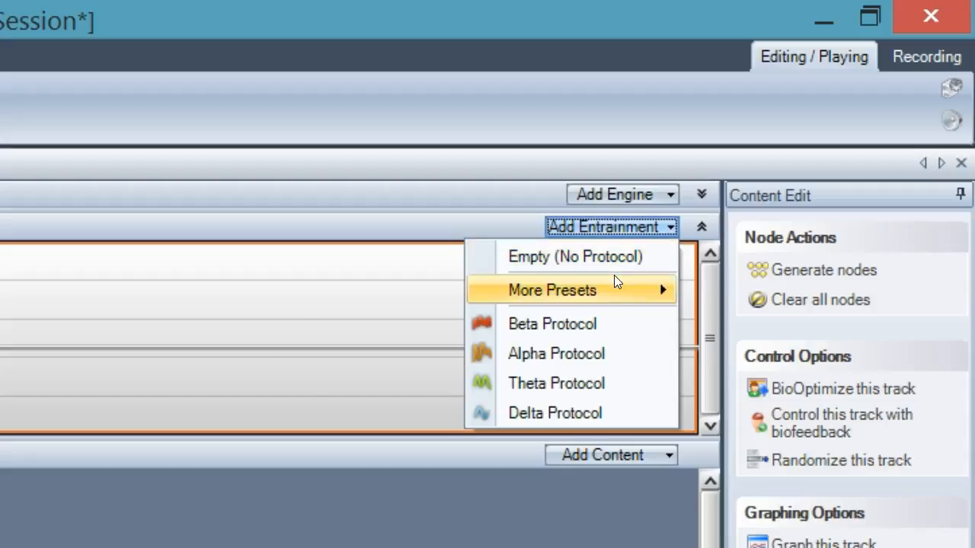
{"action": "mouse_move", "coordinate": [614, 275]}
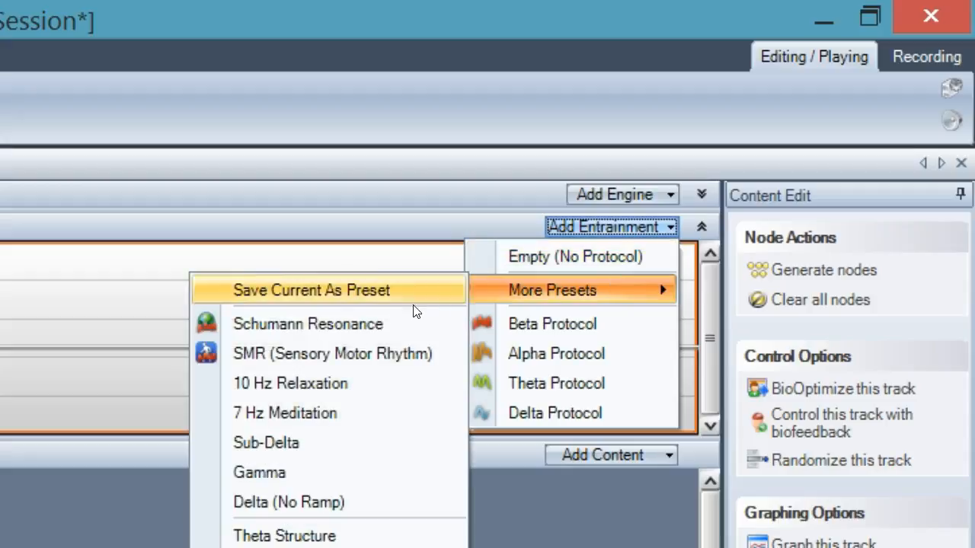
{"action": "left_click", "coordinate": [414, 355]}
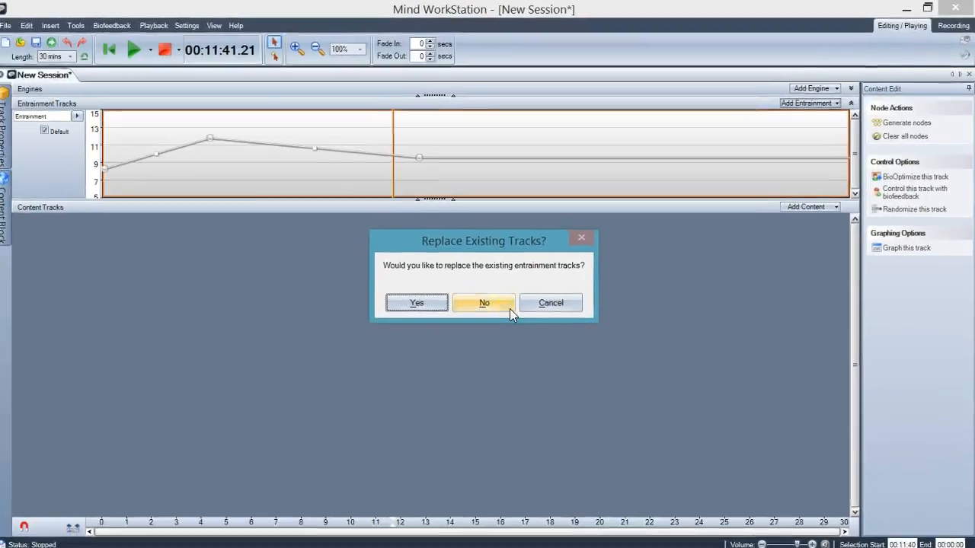
{"action": "left_click", "coordinate": [430, 304]}
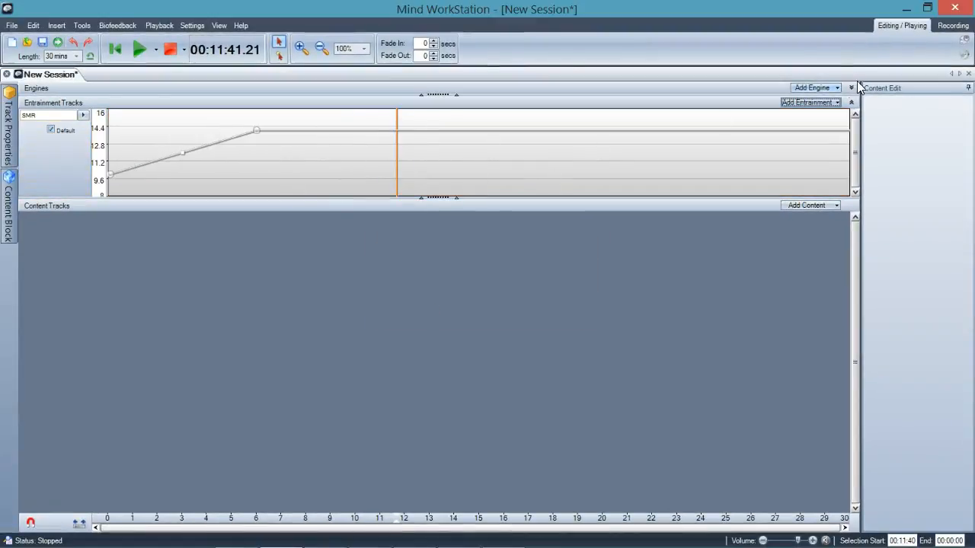
Replace the existing entrainment track with the Alpha Protocol
{"action": "left_click", "coordinate": [806, 102]}
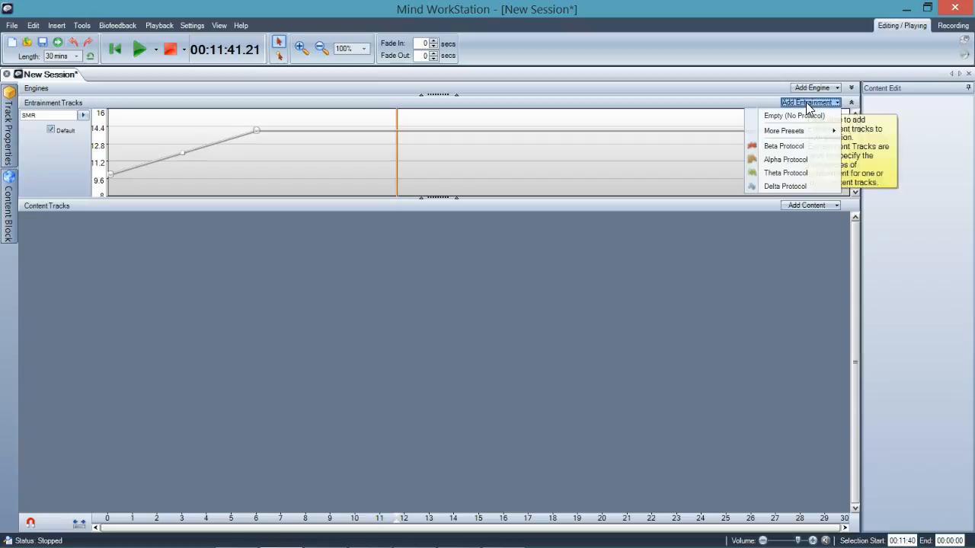
{"action": "left_click", "coordinate": [797, 161]}
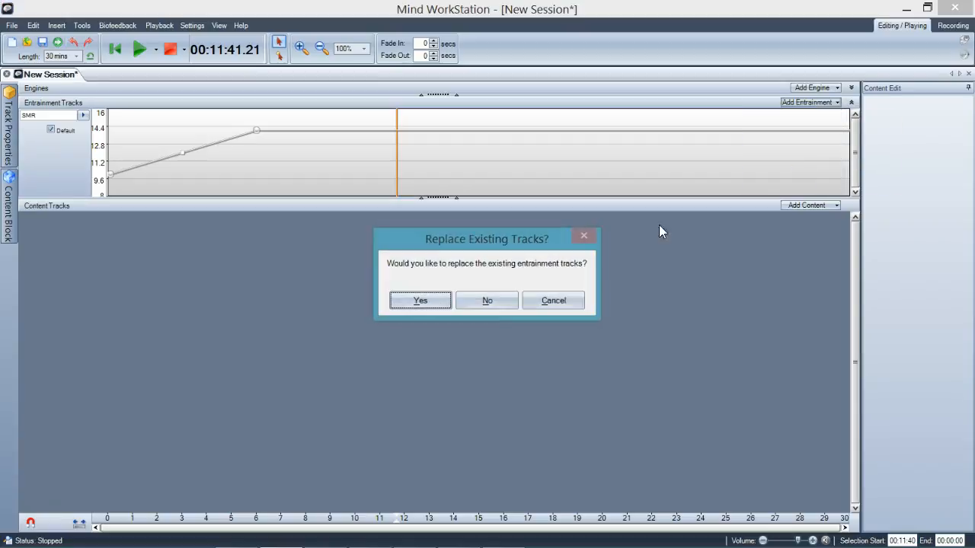
{"action": "left_click", "coordinate": [406, 305]}
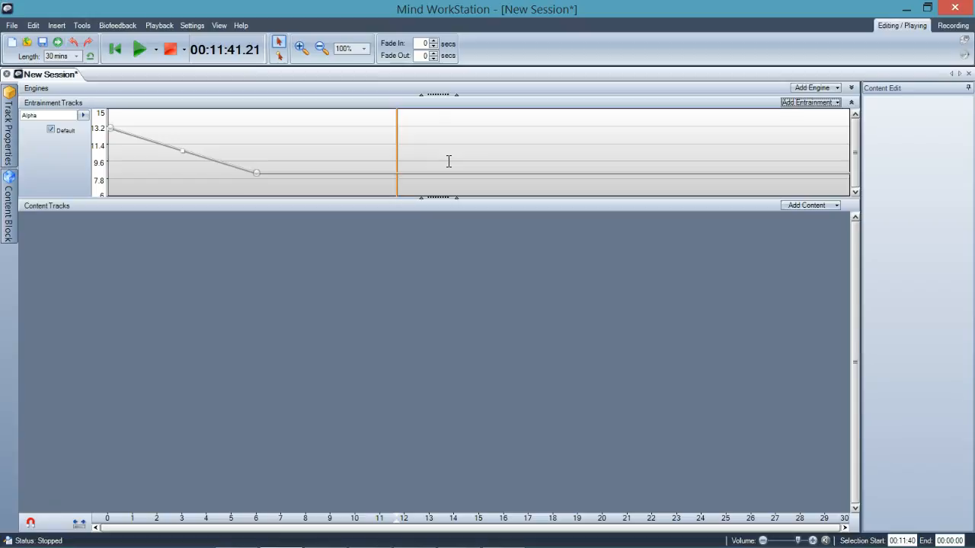
Add a Monaural Beats tone track to the session's content
{"action": "left_click", "coordinate": [66, 26]}
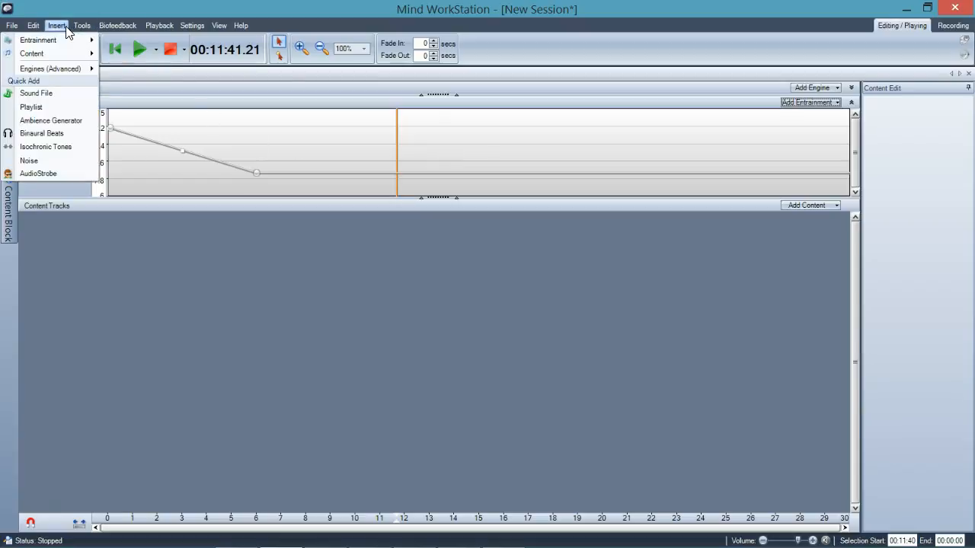
{"action": "mouse_move", "coordinate": [67, 51]}
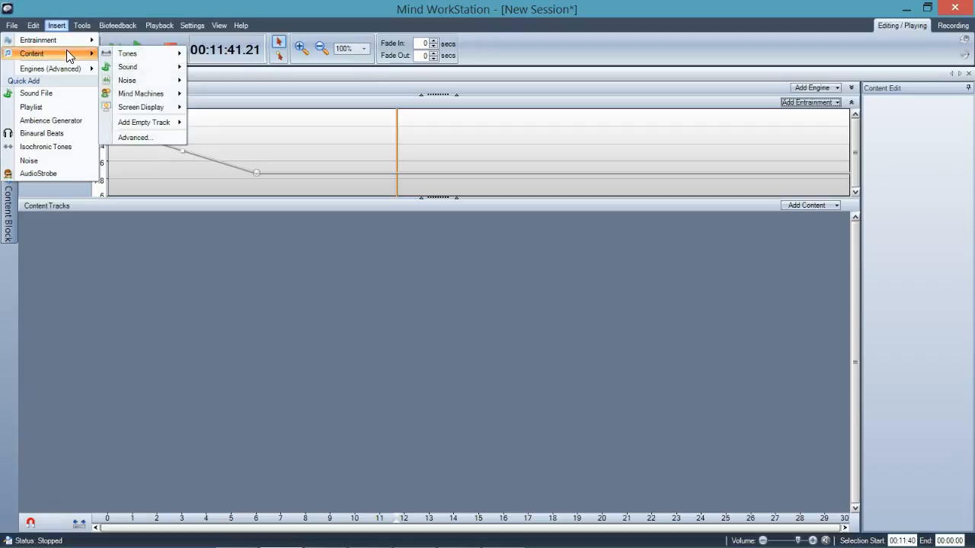
{"action": "mouse_move", "coordinate": [106, 54]}
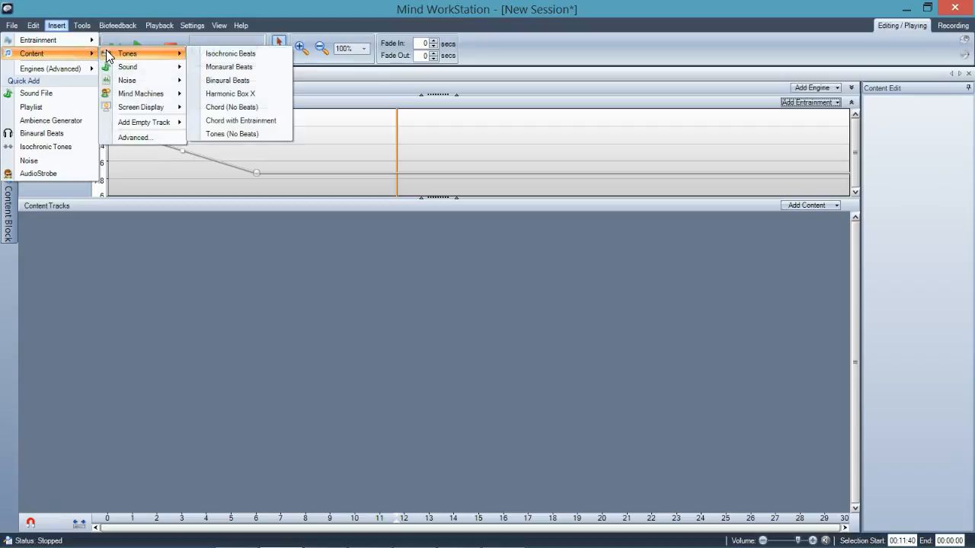
{"action": "left_click", "coordinate": [218, 67]}
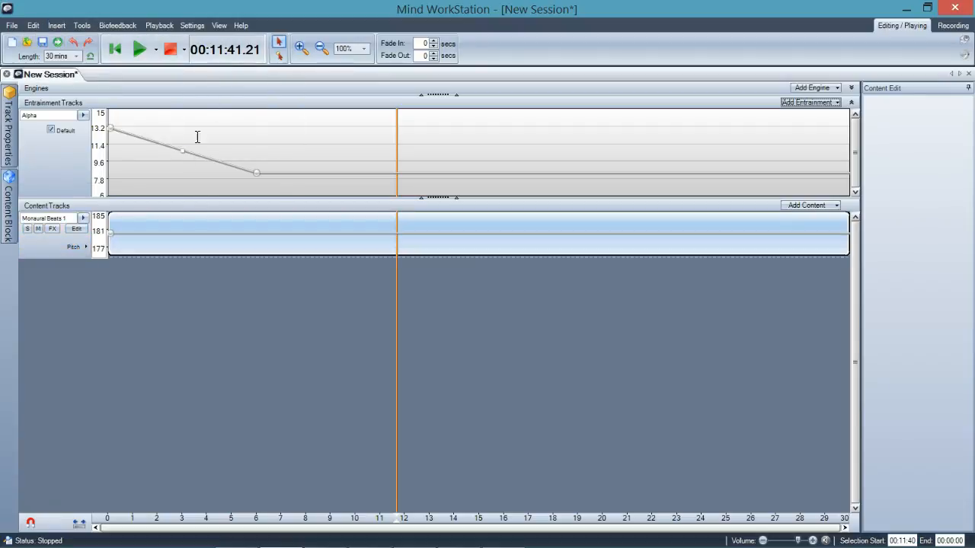
Play the session briefly from about 2:27 and again from about 4:37 to compare the beat rate along the Alpha ramp
{"action": "left_click", "coordinate": [171, 235]}
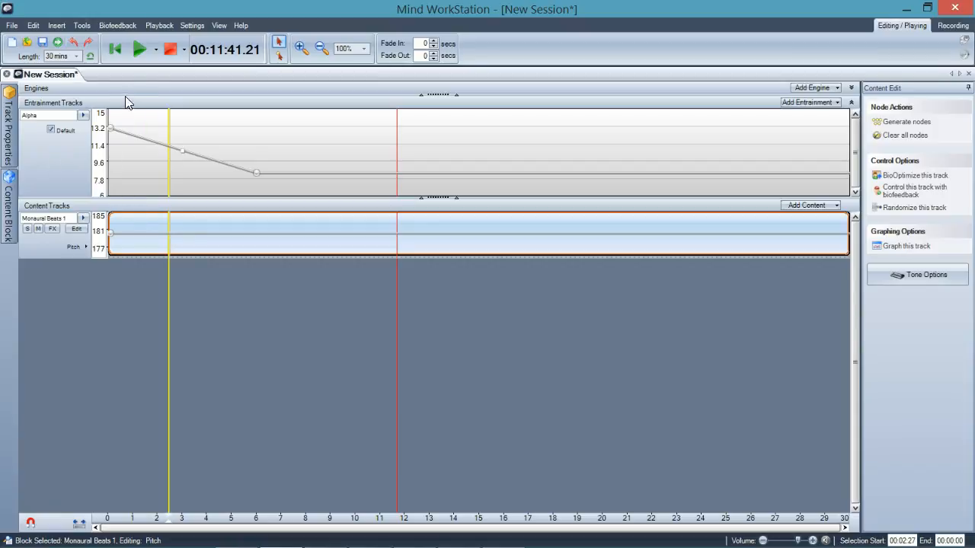
{"action": "left_click", "coordinate": [139, 50]}
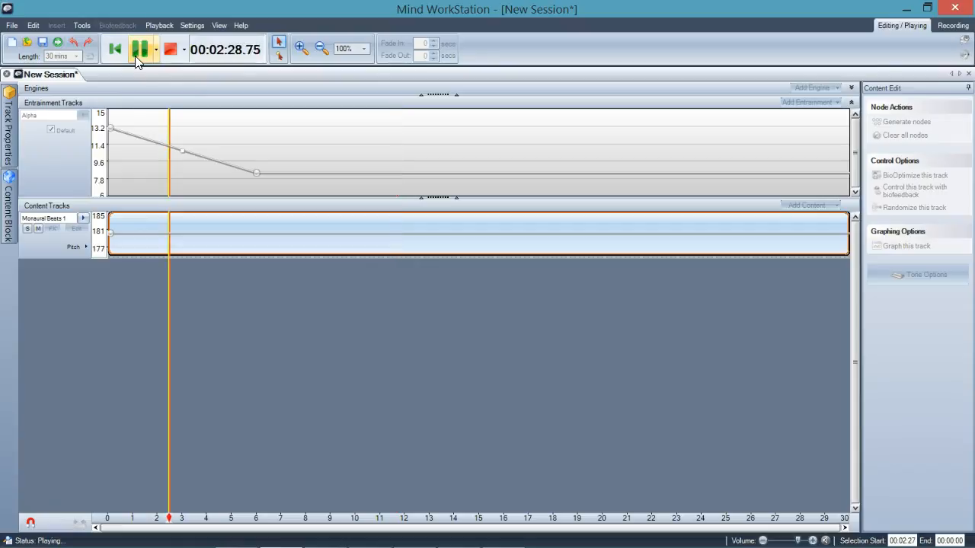
{"action": "left_click", "coordinate": [170, 50]}
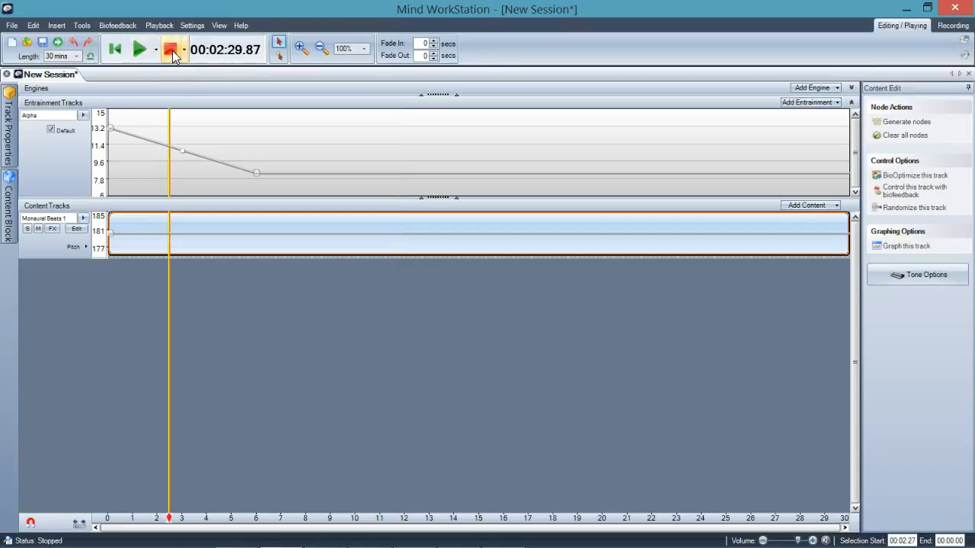
{"action": "left_click", "coordinate": [222, 167]}
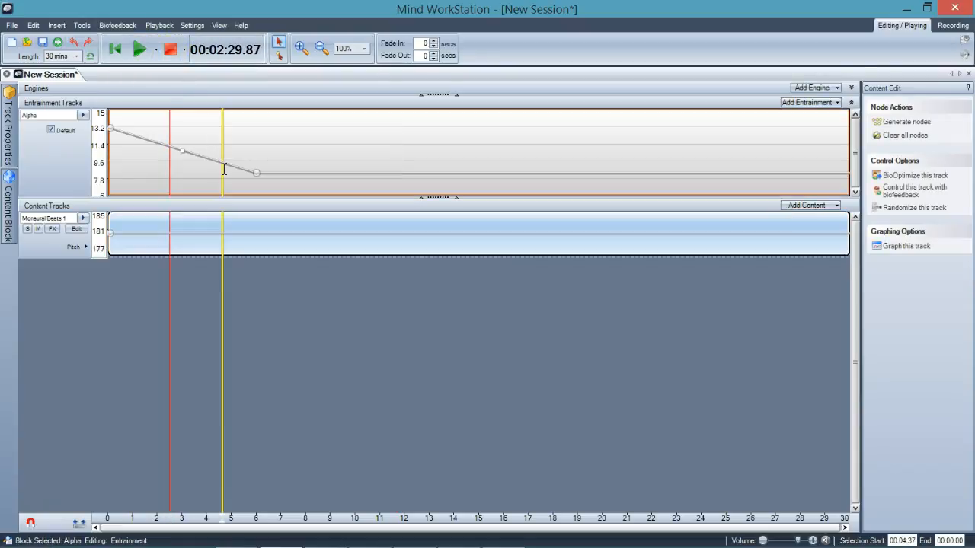
{"action": "left_click", "coordinate": [139, 50]}
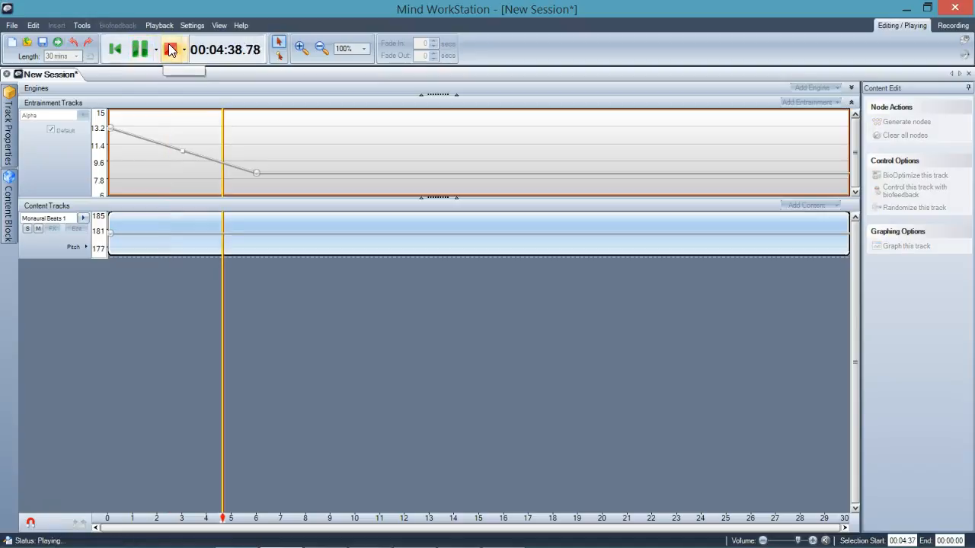
{"action": "left_click", "coordinate": [171, 50]}
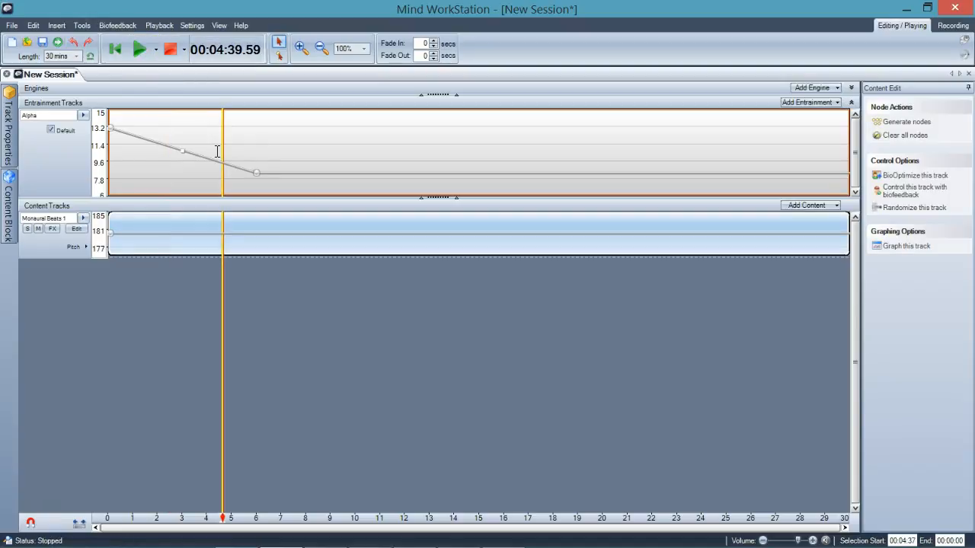